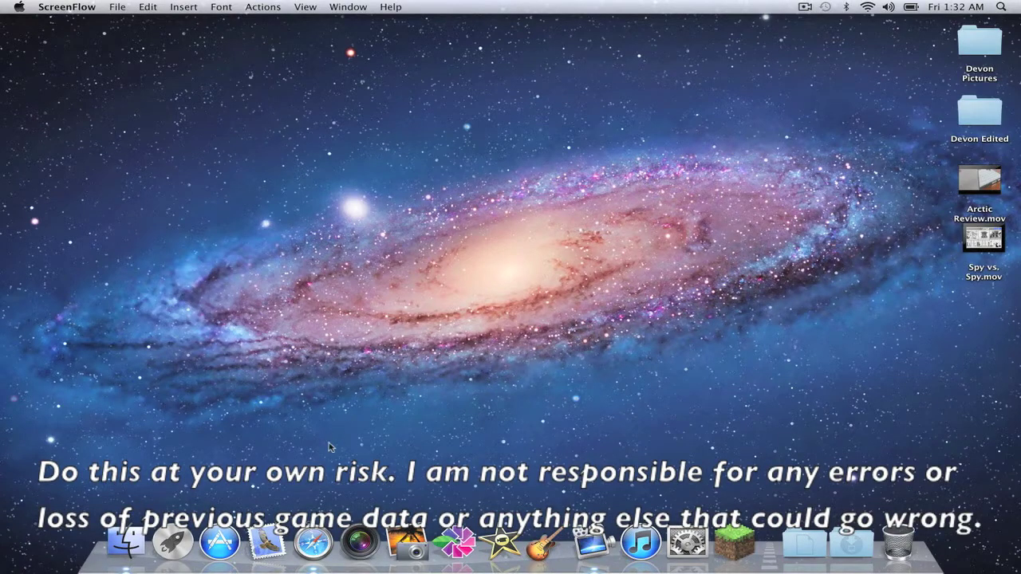
Launch Safari from the Dock and start entering a web address.
click(314, 543)
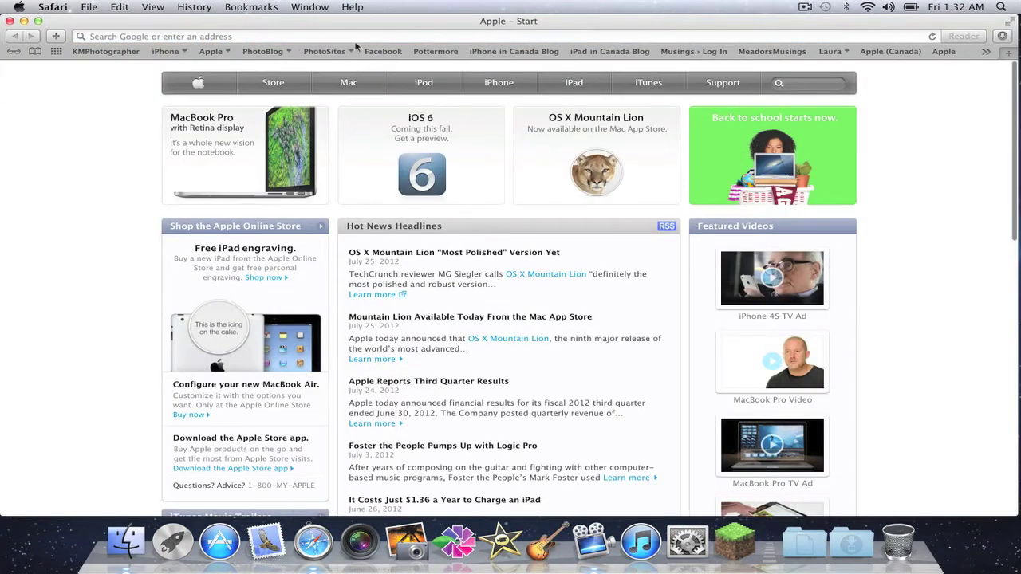
click(355, 36)
Load mojang.com and scroll down to the Minecraft 1.3 prerelease post.
text(moj)
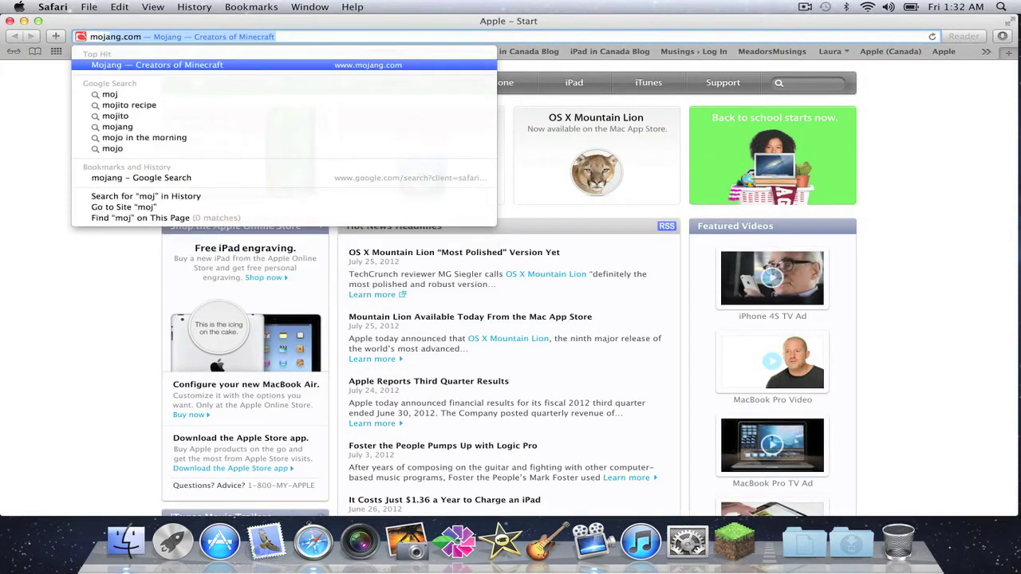
text(ang)
key(Return)
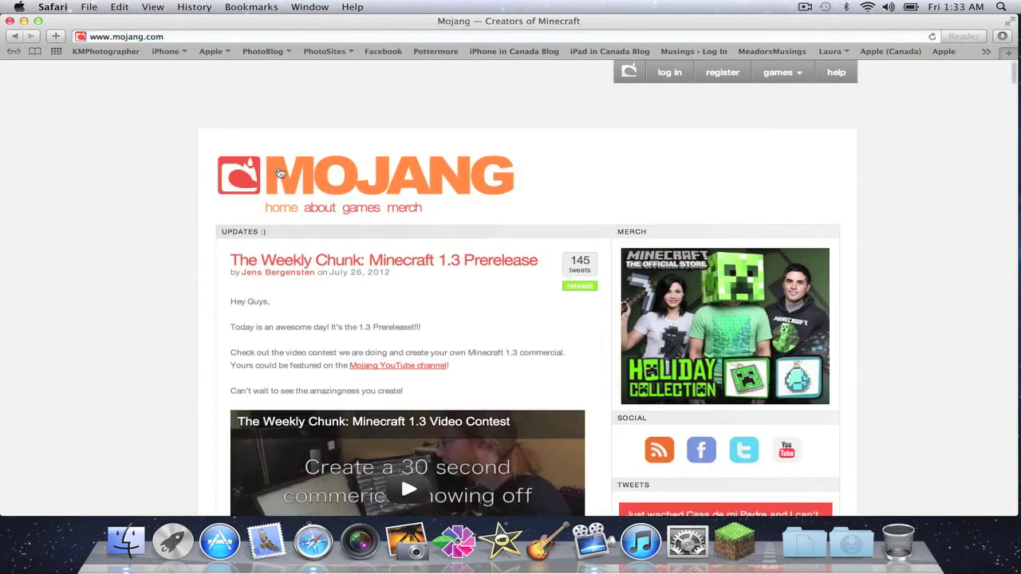
scroll(194, 303, down, 5)
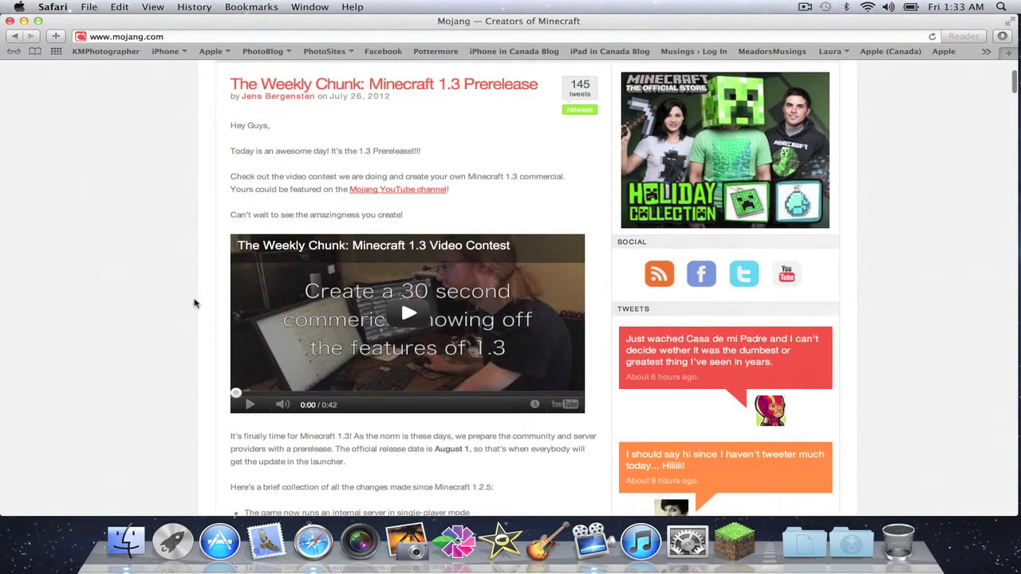
scroll(194, 303, down, 1)
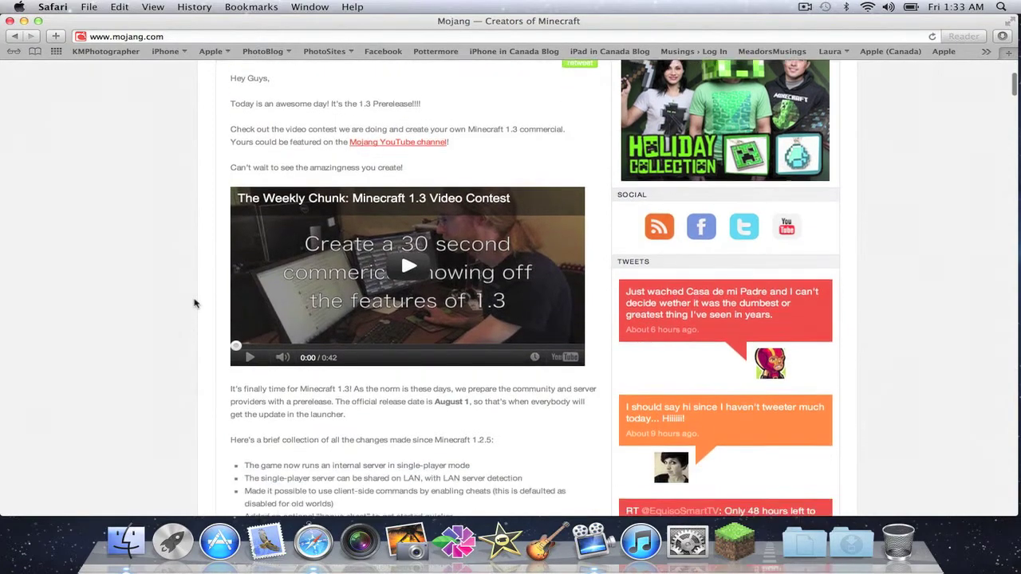
scroll(193, 303, down, 4)
scroll(194, 304, down, 3)
scroll(194, 303, down, 1)
scroll(194, 303, down, 3)
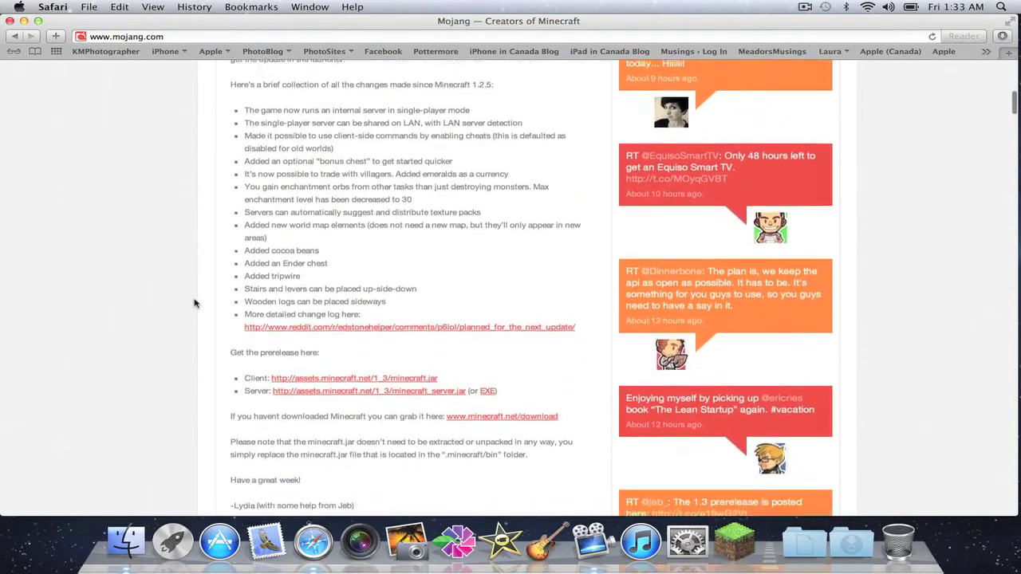
scroll(194, 304, down, 1)
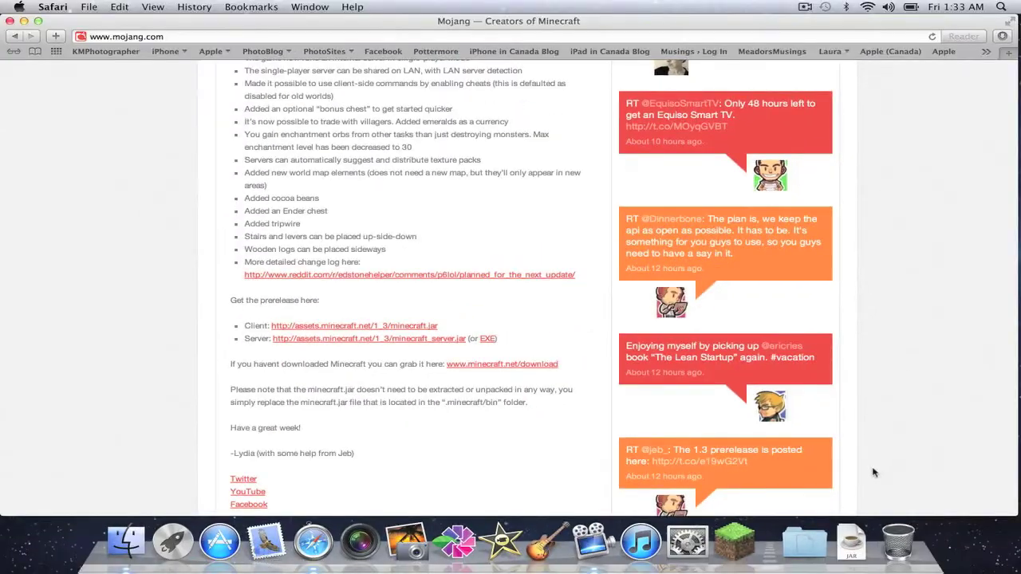
Check both downloaded jars, close the window and quit Safari.
click(848, 544)
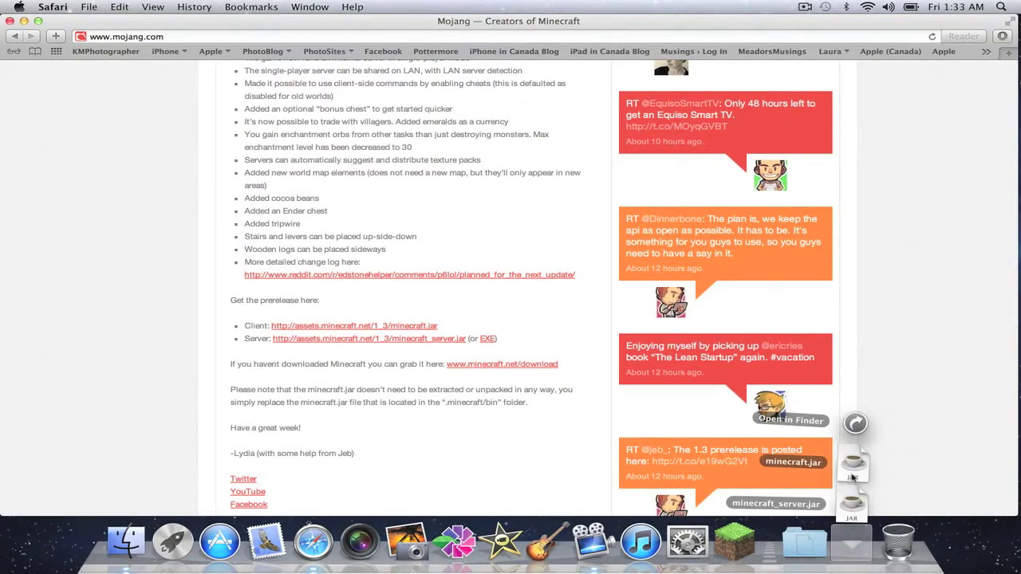
click(311, 105)
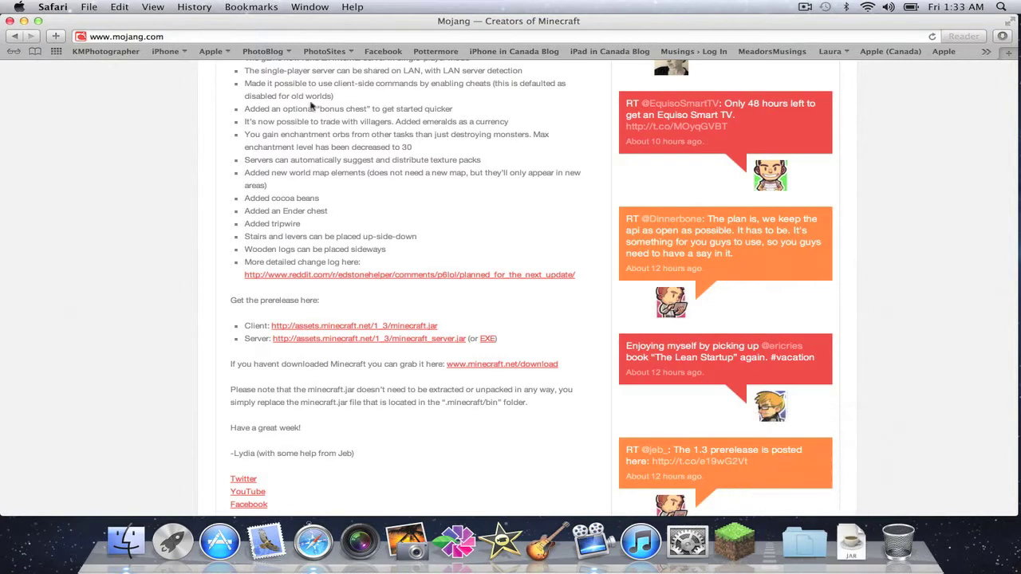
click(10, 21)
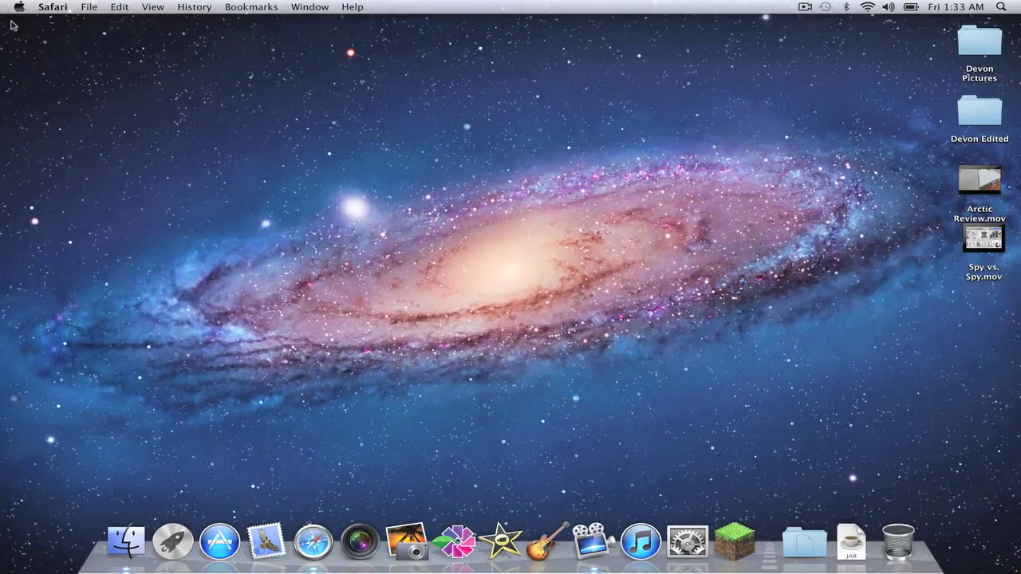
click(50, 10)
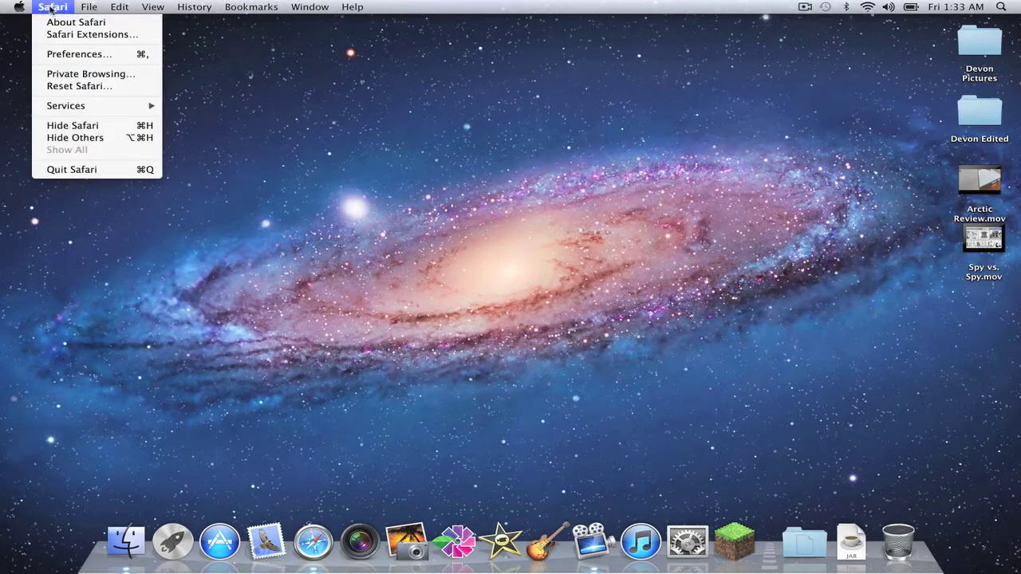
click(71, 170)
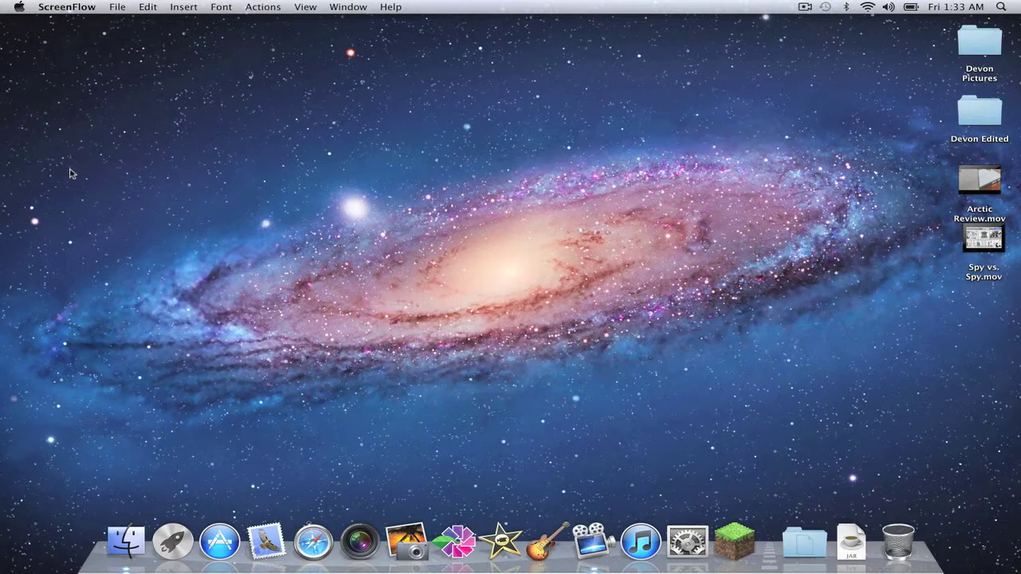
click(70, 173)
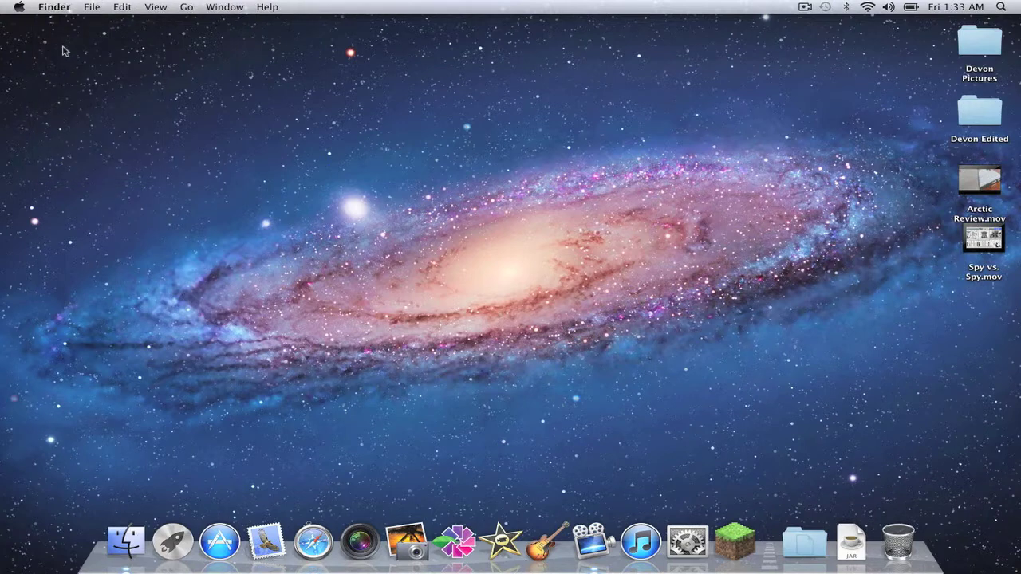
Go to ~/Library/Application Support/minecraft and show the Downloads stack with both jars.
click(91, 8)
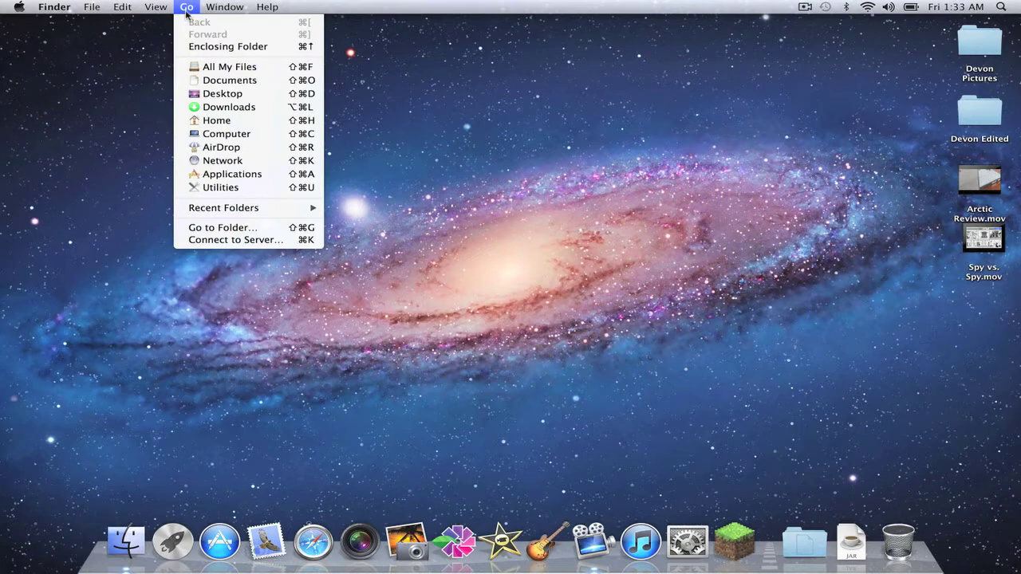
click(205, 230)
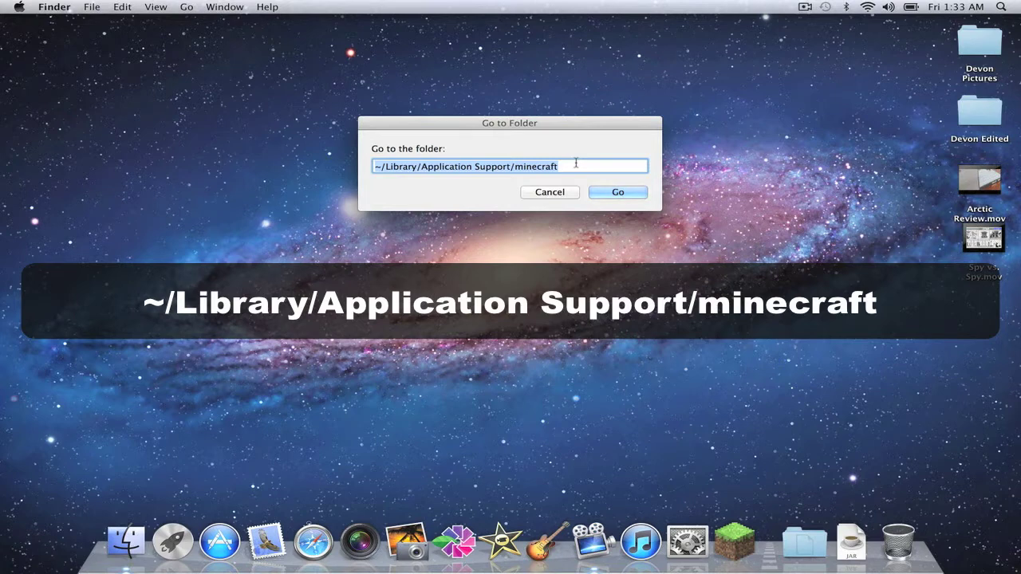
click(609, 194)
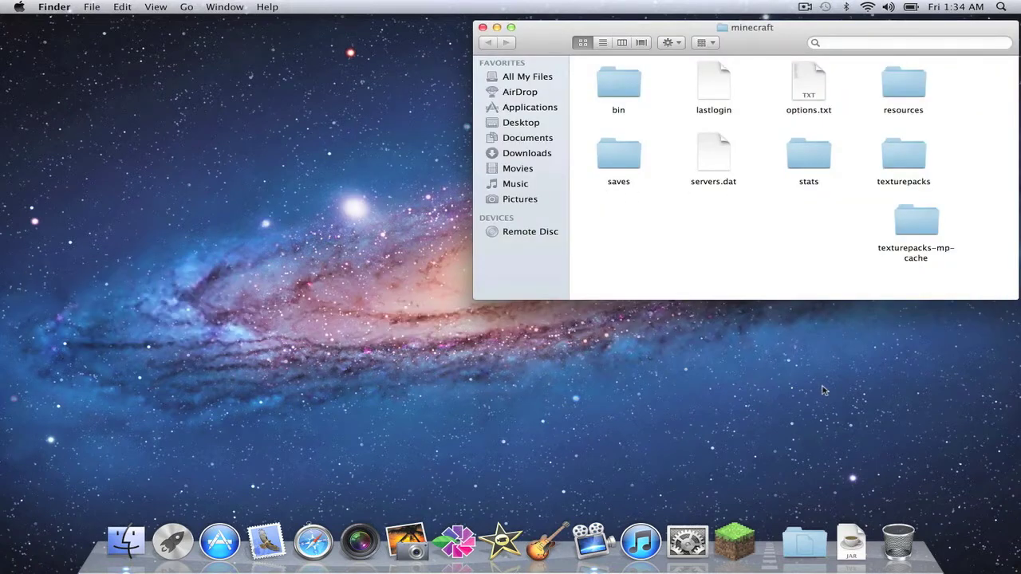
click(847, 550)
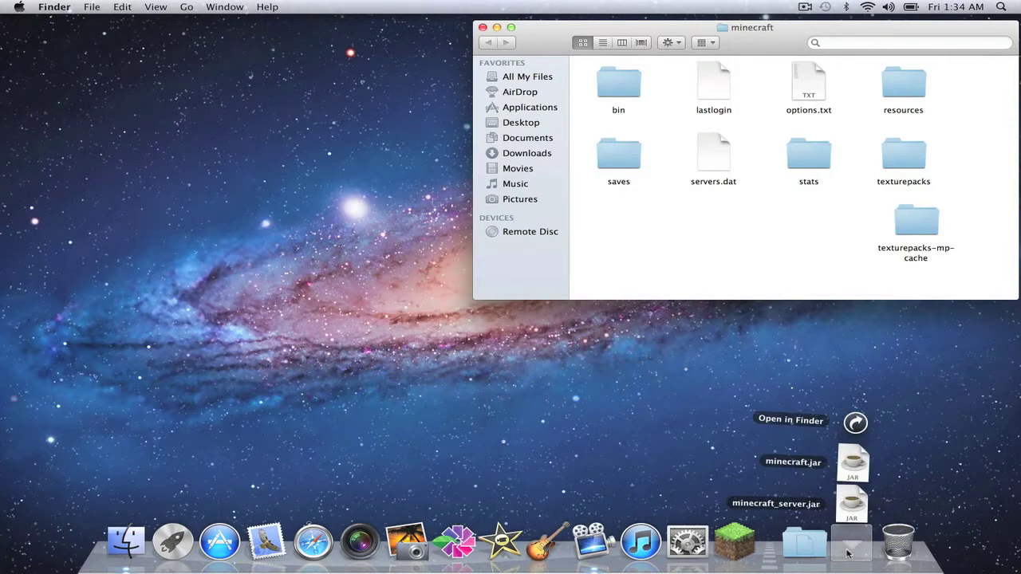
Open Downloads and the minecraft bin folder, then delete the old minecraft.jar from bin.
click(856, 423)
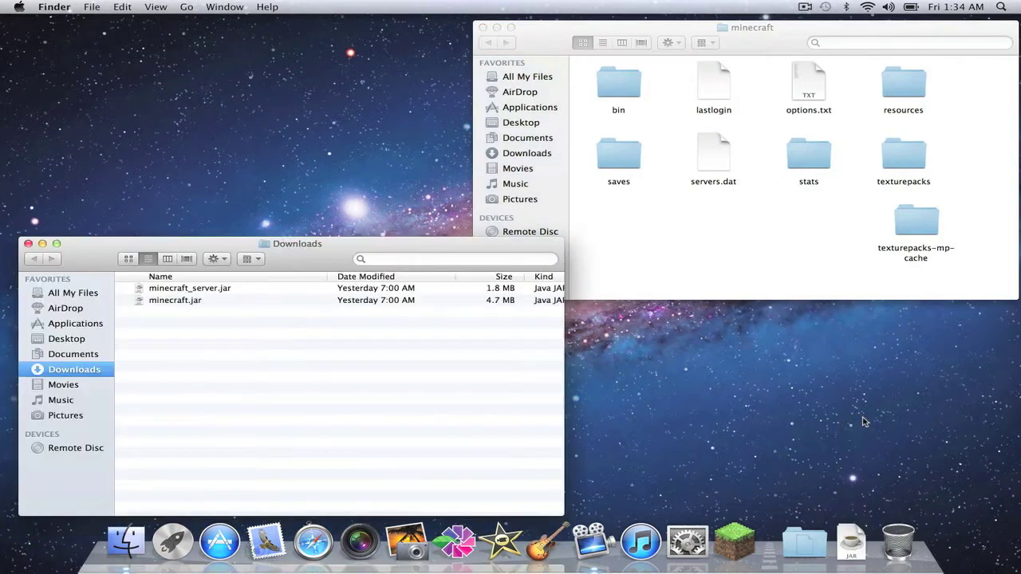
drag(326, 255, 307, 262)
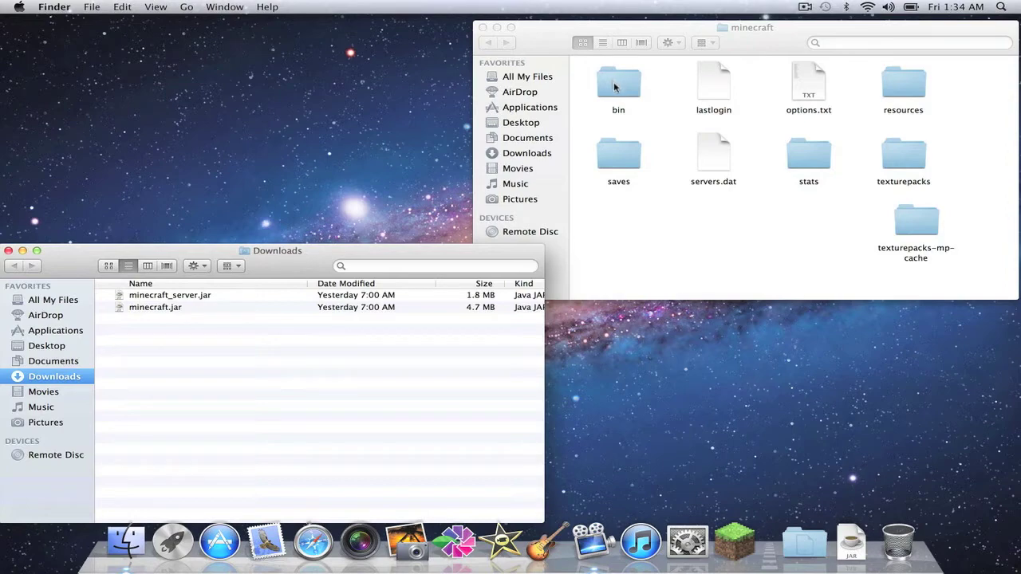
double_click(618, 84)
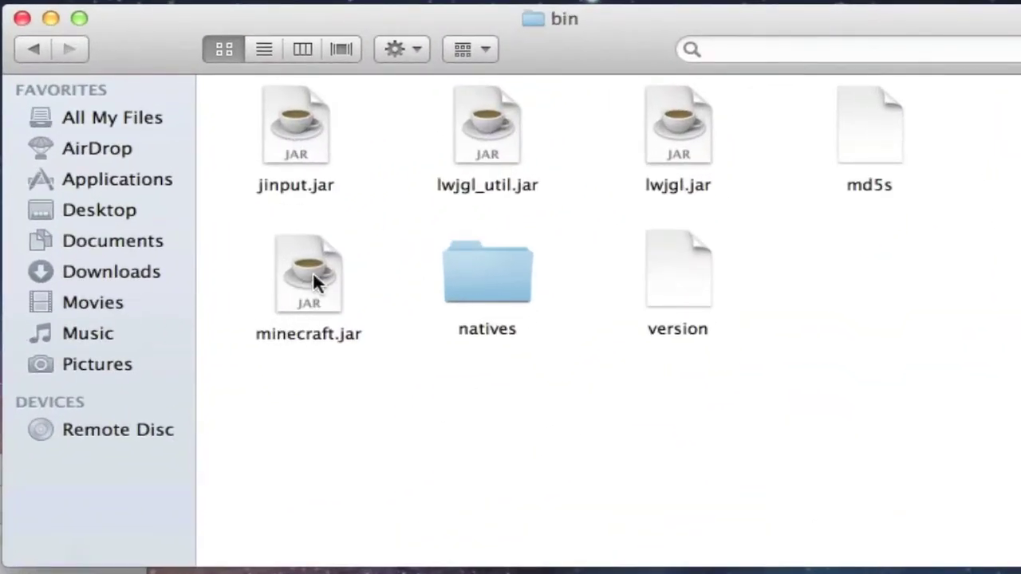
click(312, 272)
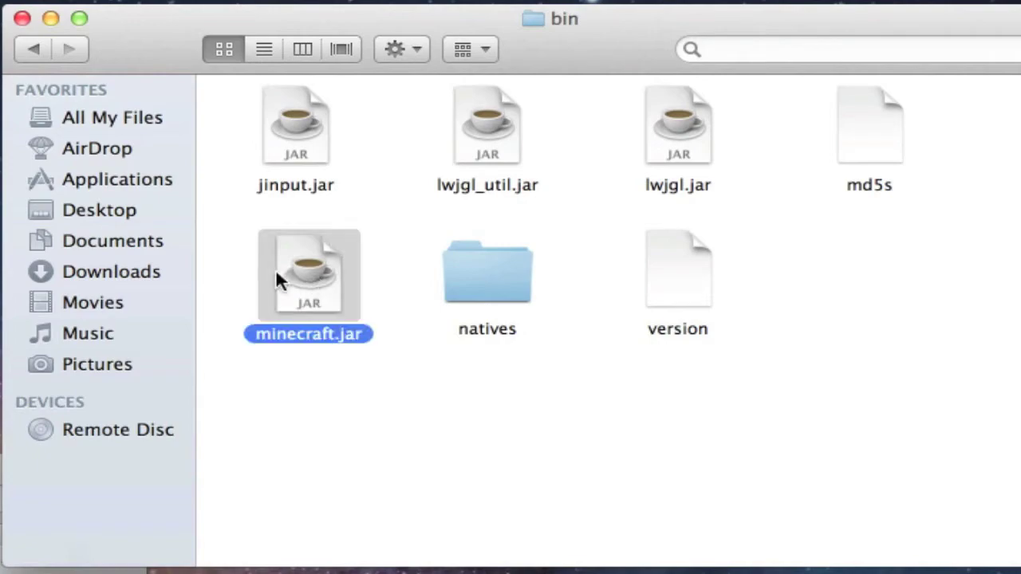
double_click(316, 281)
key(super+BackSpace)
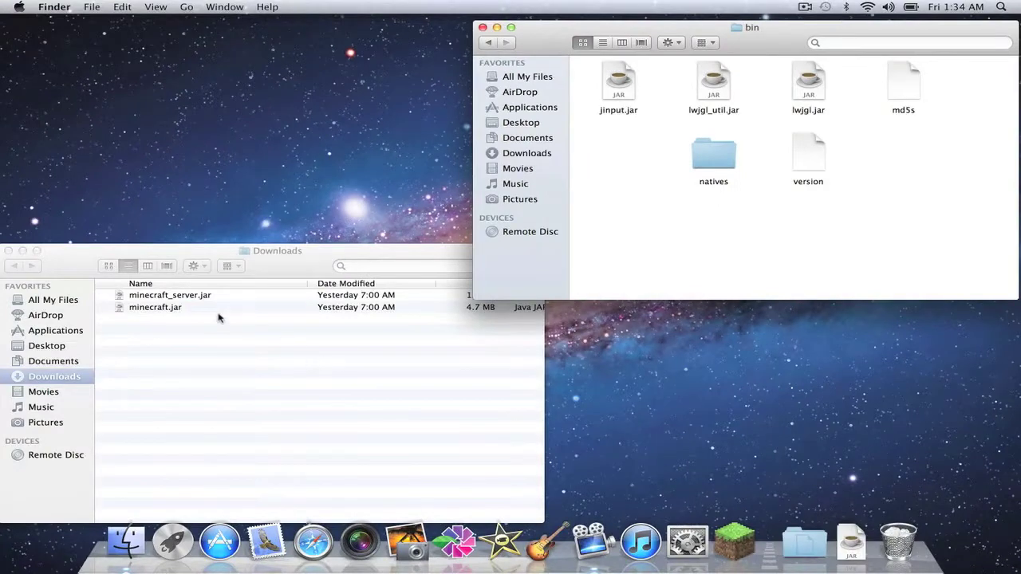
Move the new minecraft.jar from Downloads into the bin folder.
click(160, 253)
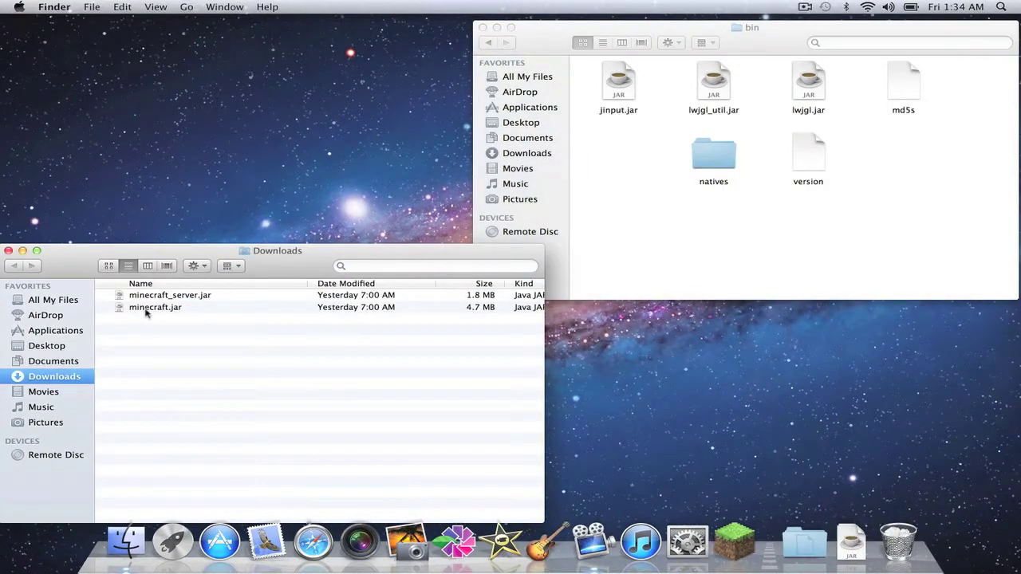
drag(146, 312, 475, 257)
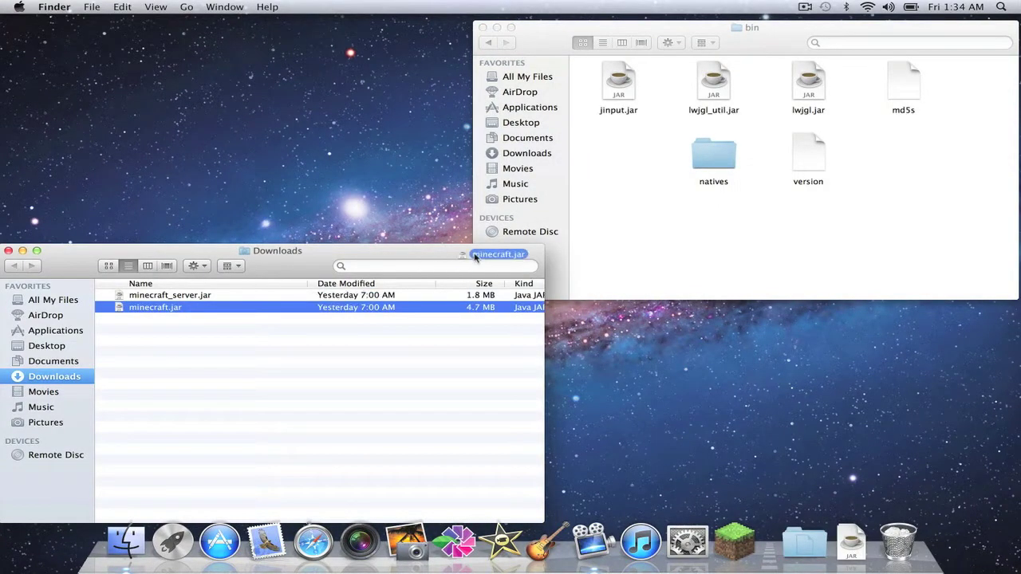
drag(474, 257, 611, 164)
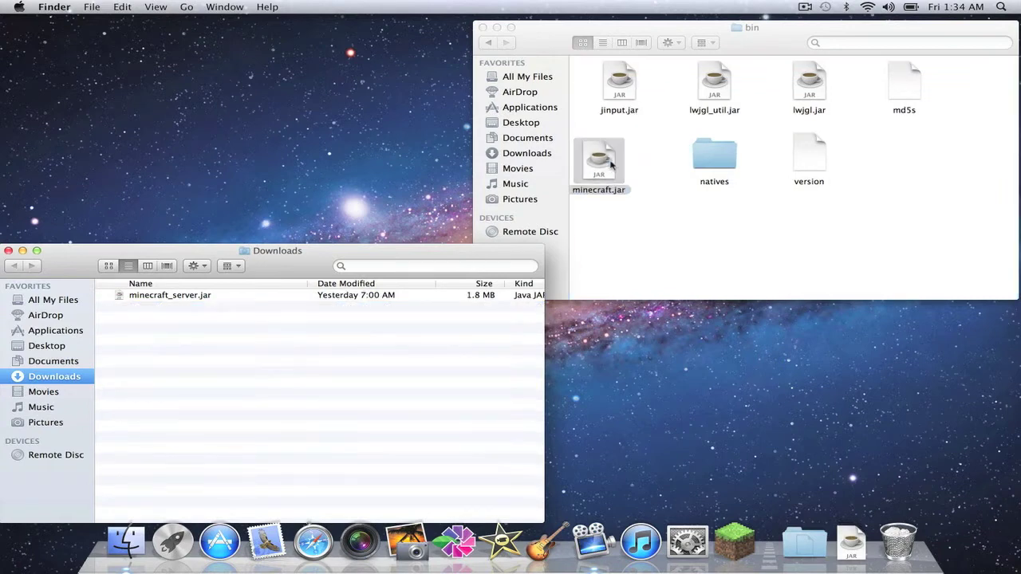
click(653, 233)
Create a new folder named 'server' inside minecraft and open it.
click(489, 43)
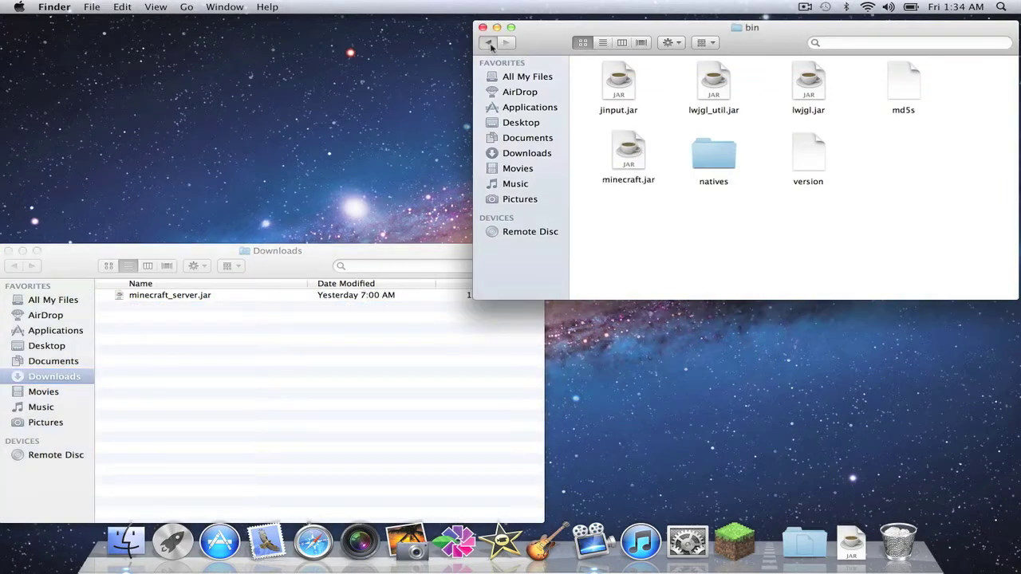
click(92, 7)
click(102, 36)
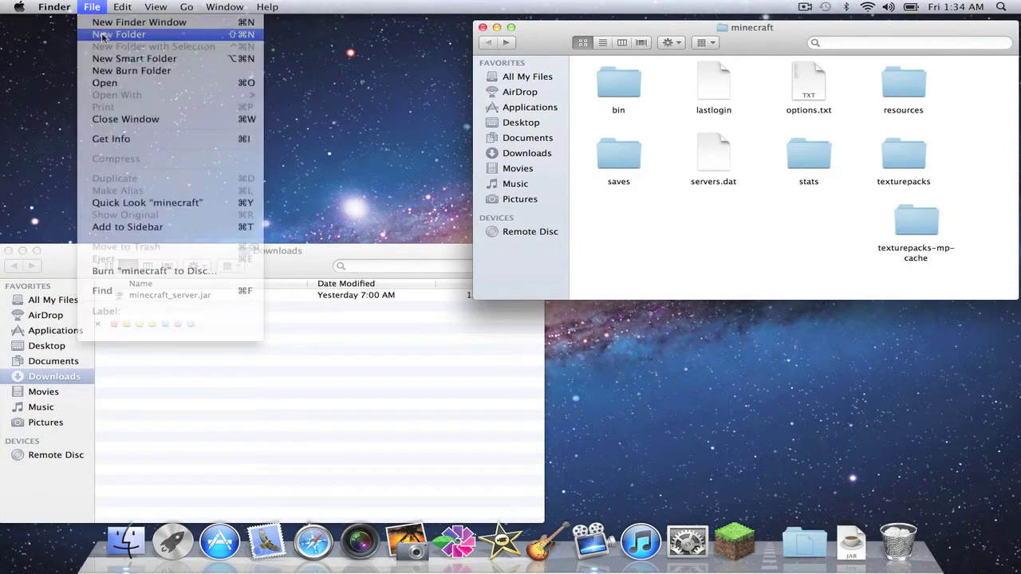
text(ser)
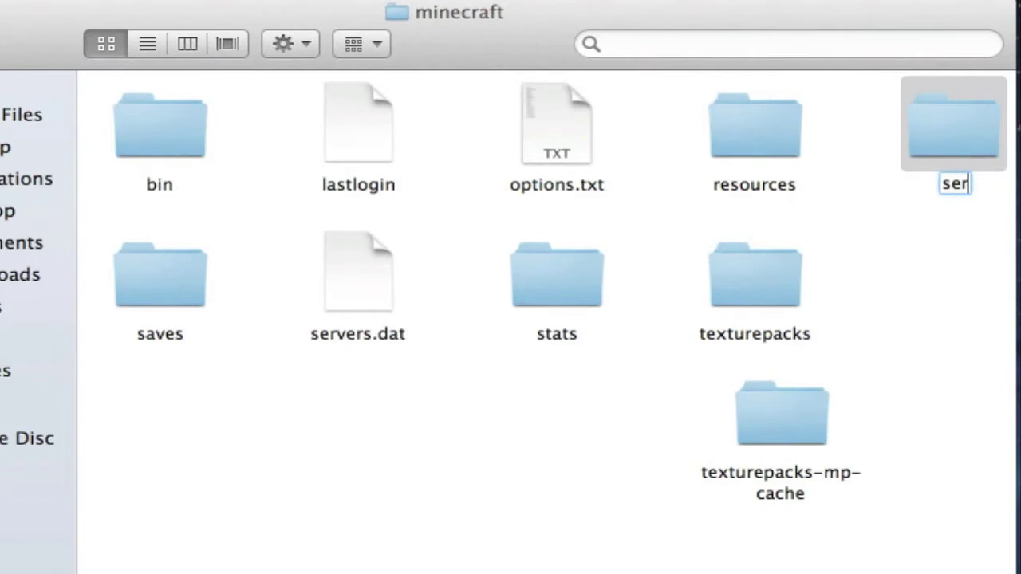
text(ver)
key(Return)
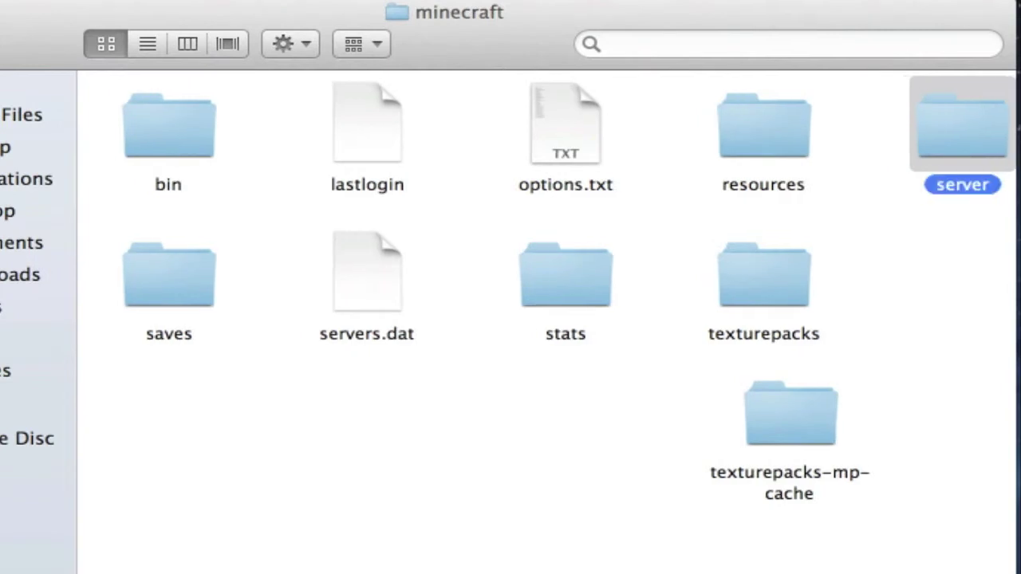
drag(972, 128, 177, 418)
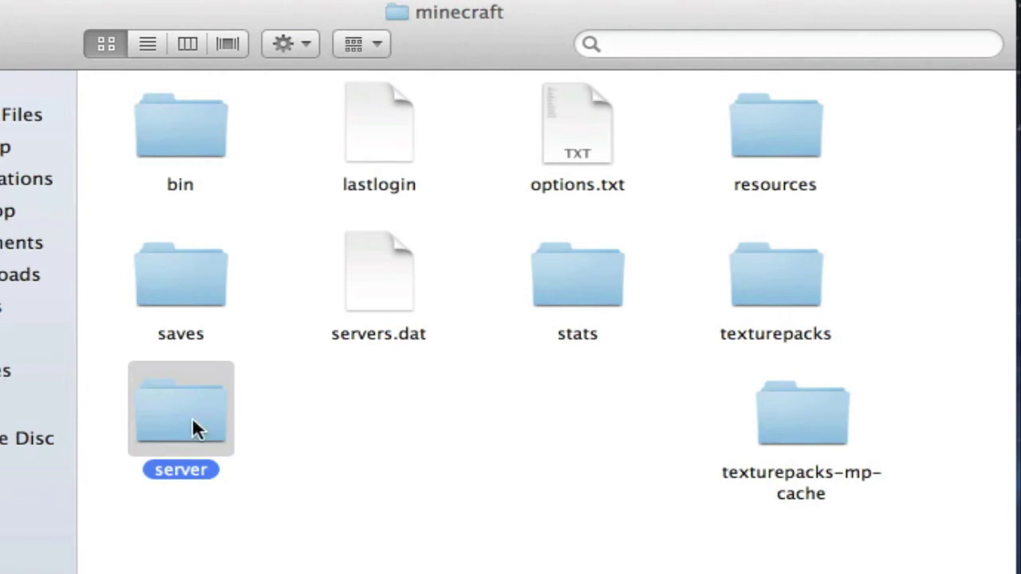
double_click(193, 418)
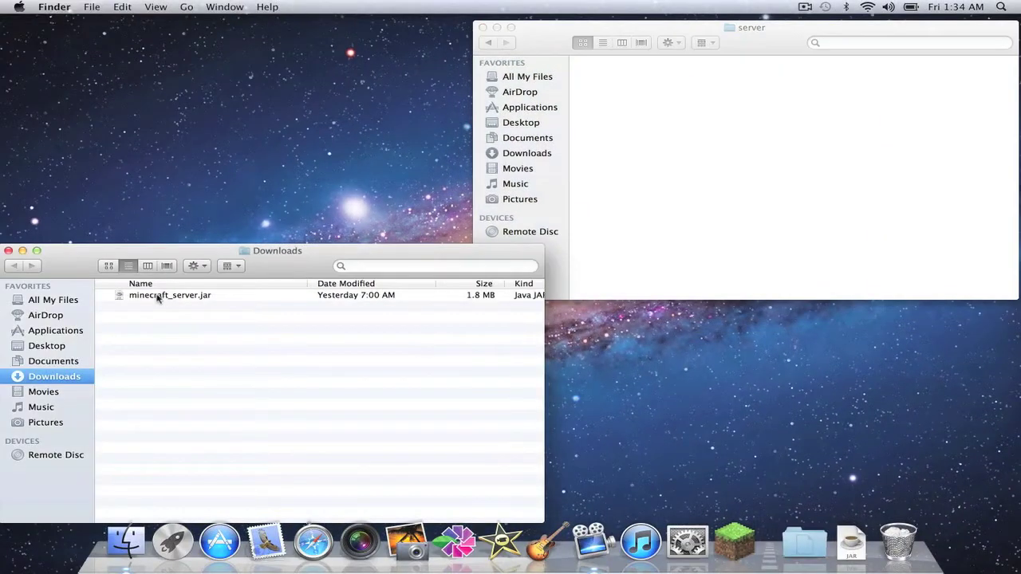
Move minecraft_server.jar from Downloads into server, then close both Finder windows.
click(117, 297)
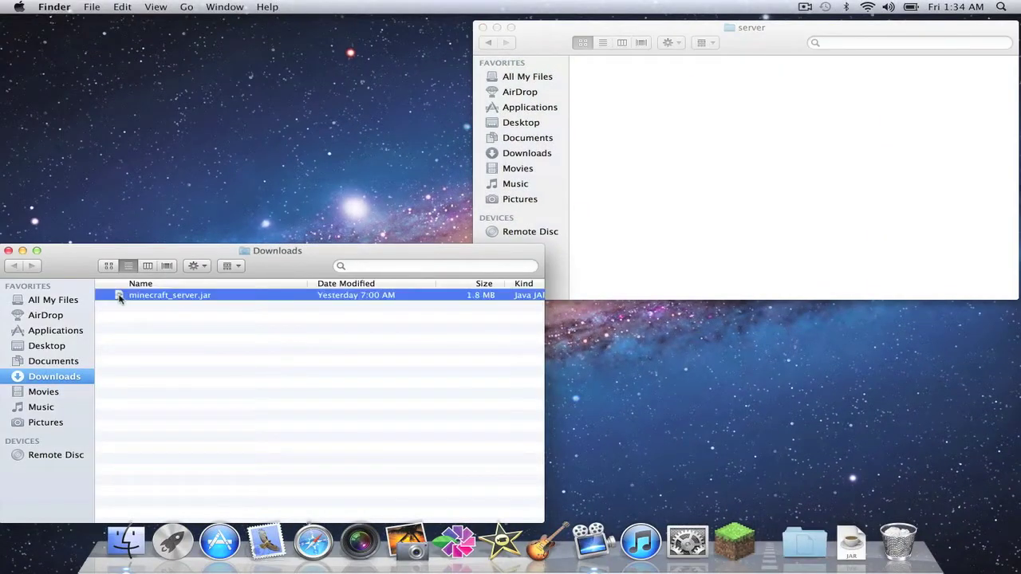
drag(119, 298, 667, 168)
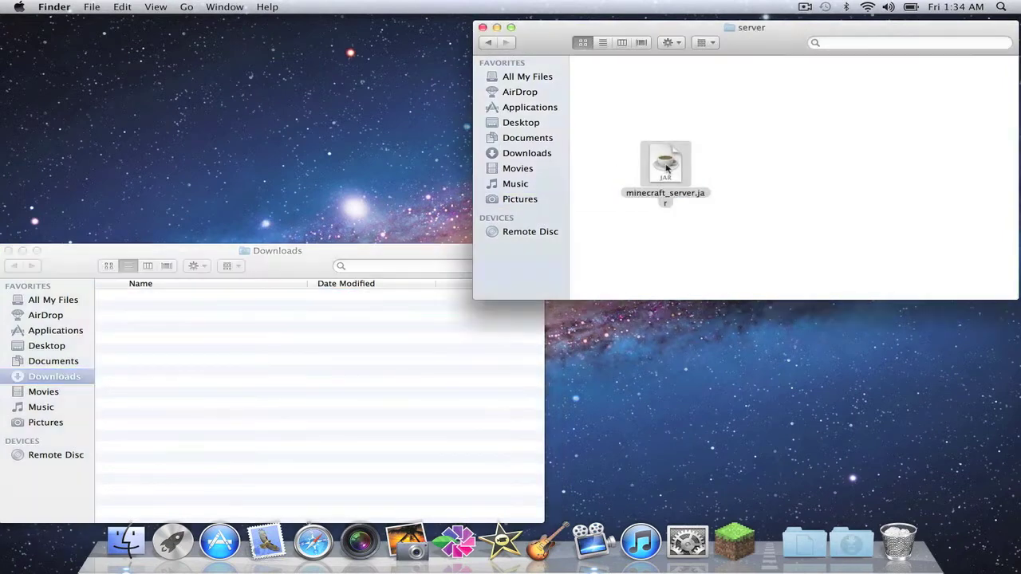
click(547, 37)
click(488, 43)
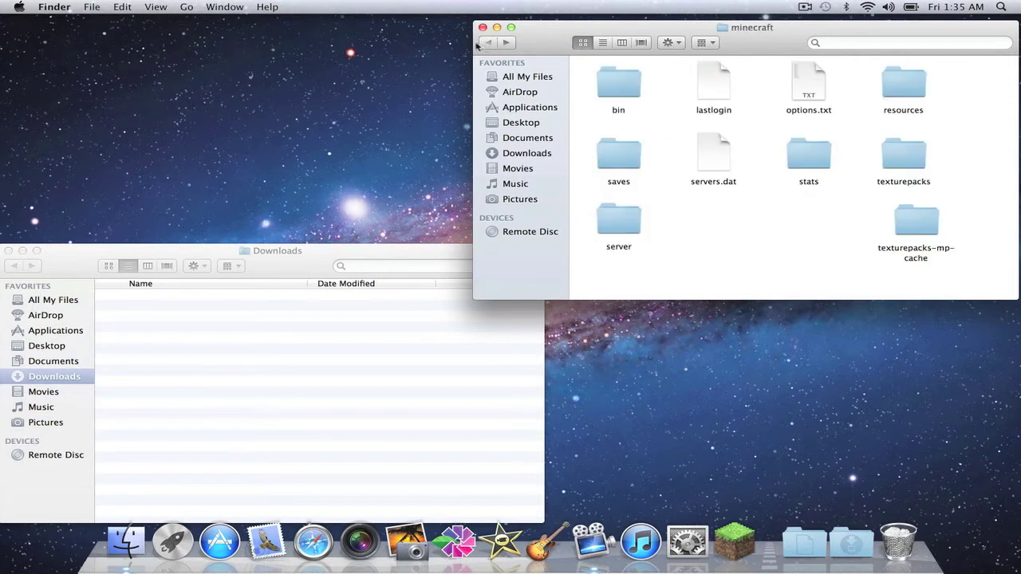
click(8, 251)
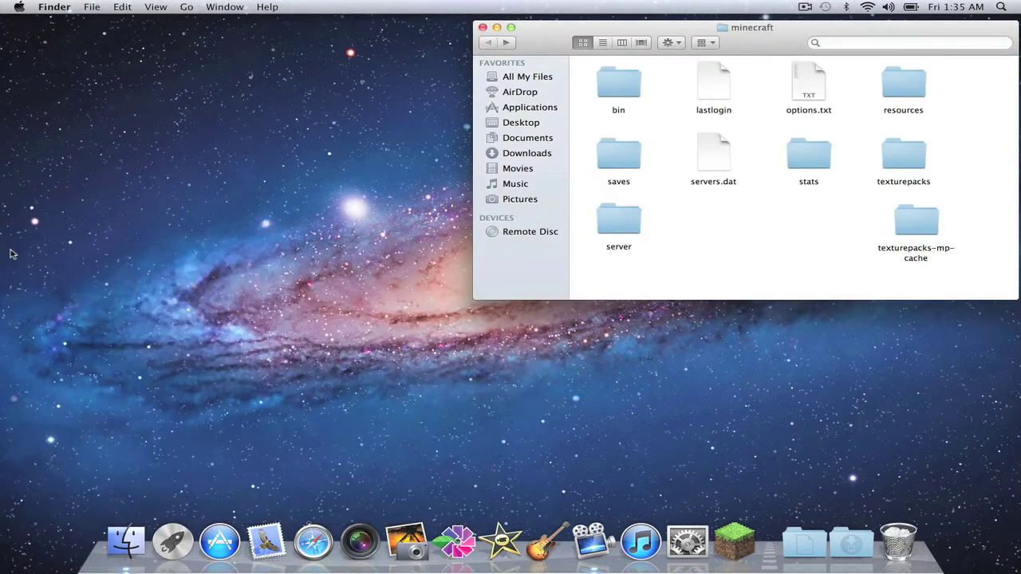
click(483, 28)
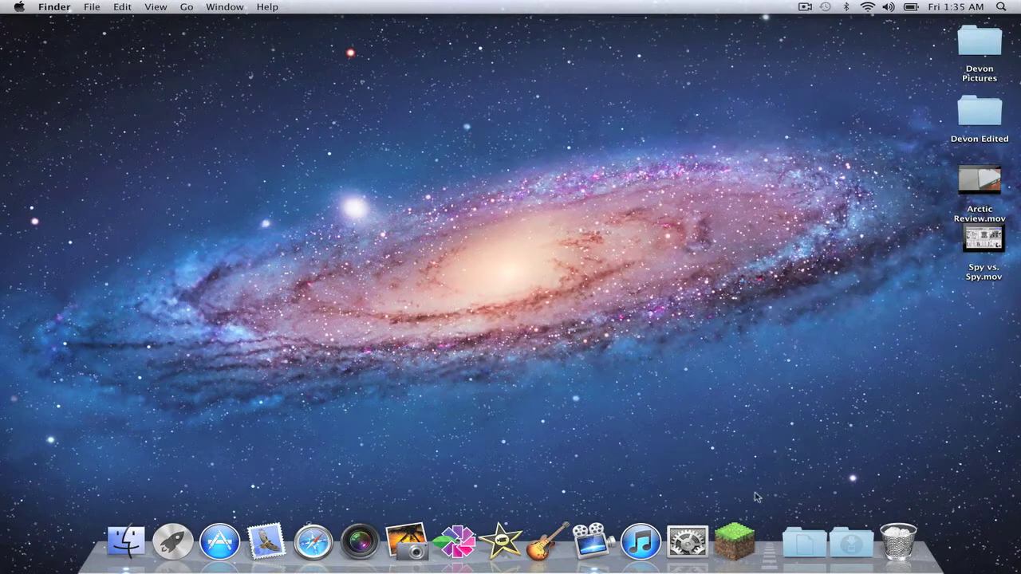
Launch Minecraft from the Dock and log in with the account password.
click(734, 537)
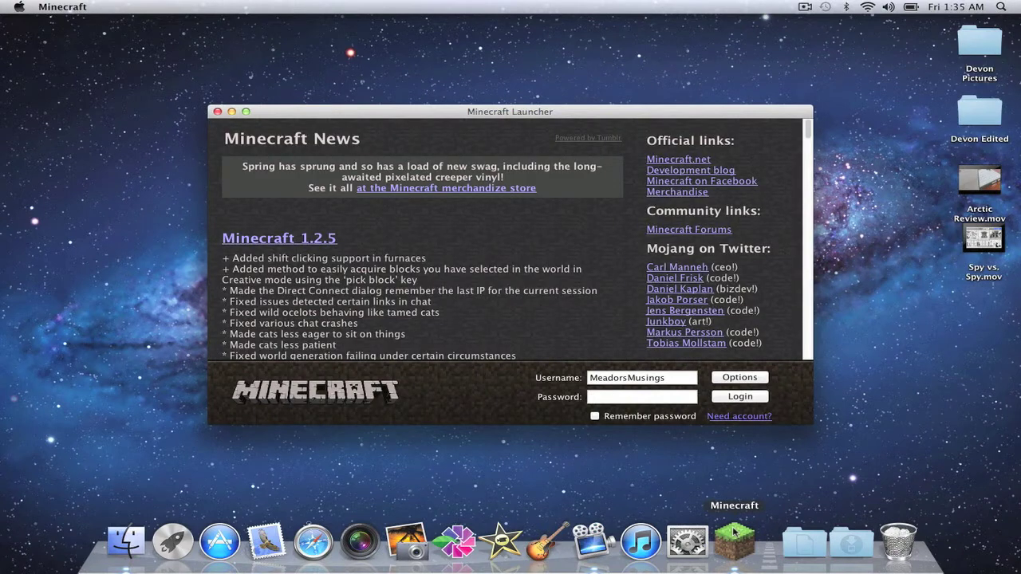
click(613, 401)
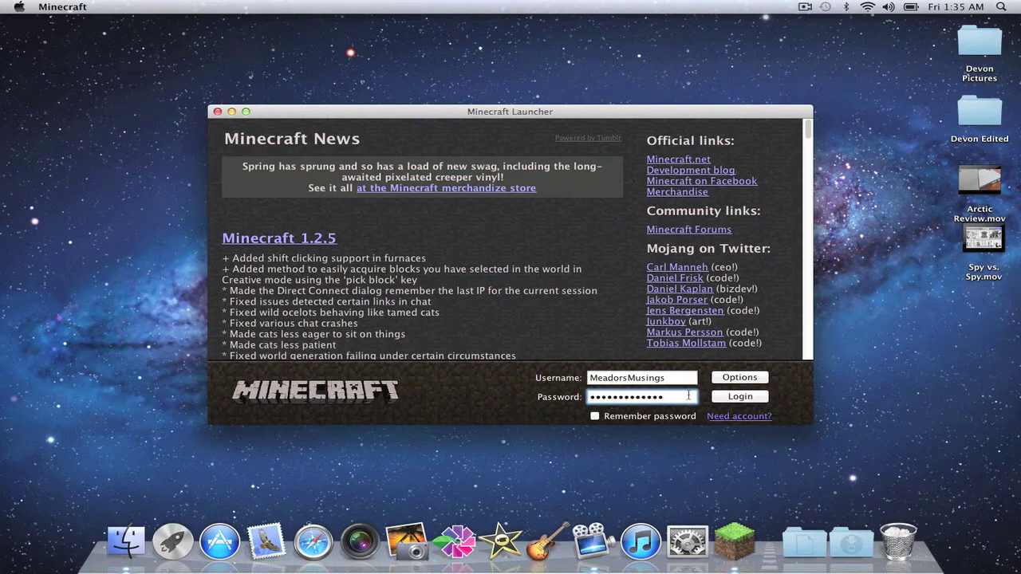
click(722, 399)
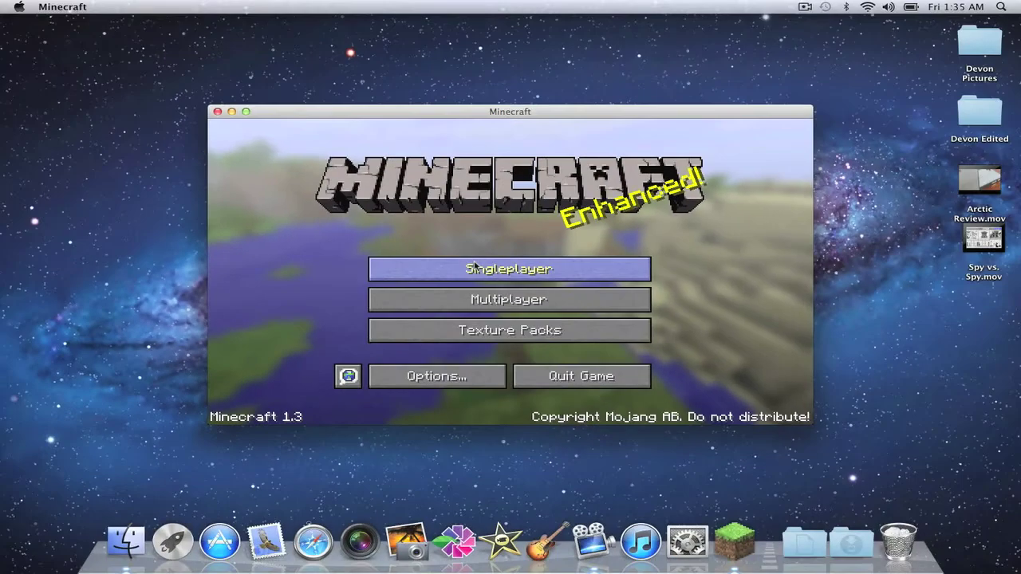
click(474, 269)
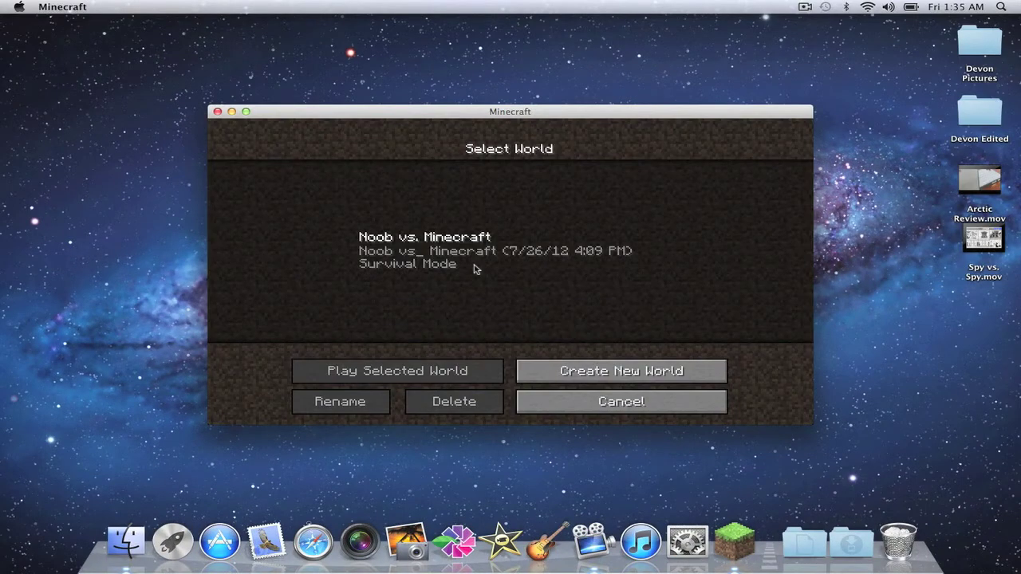
click(578, 373)
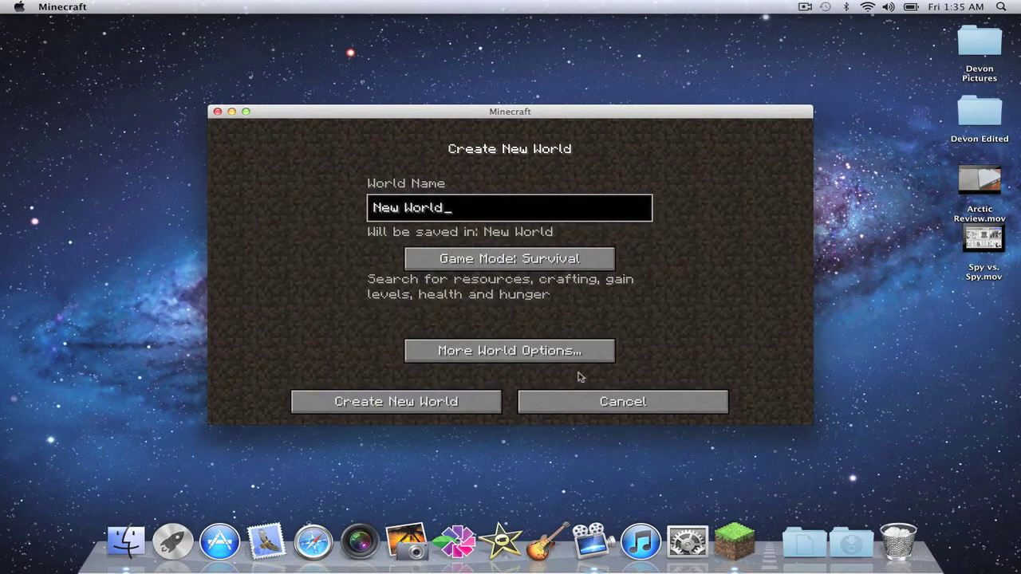
click(490, 356)
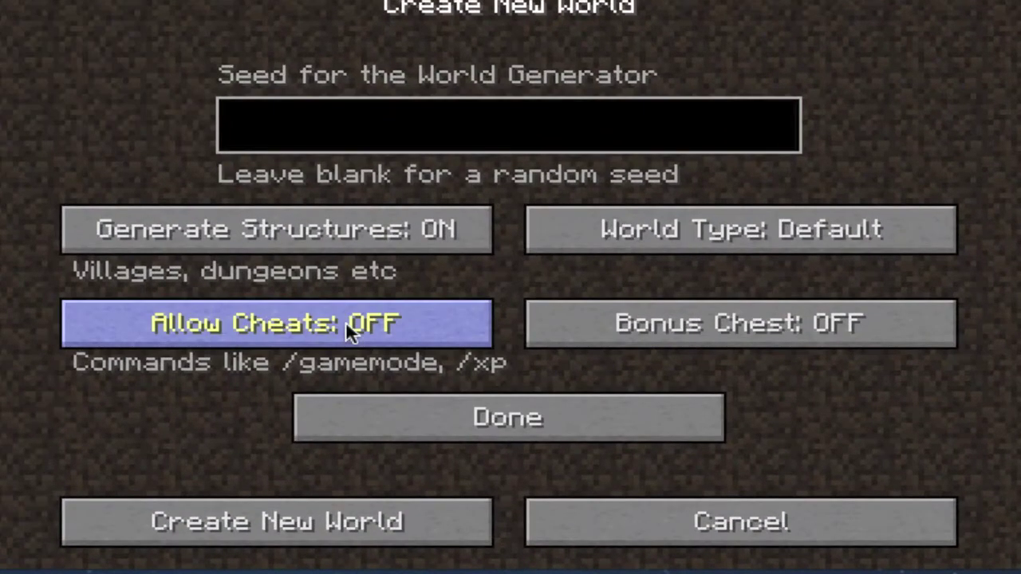
click(430, 306)
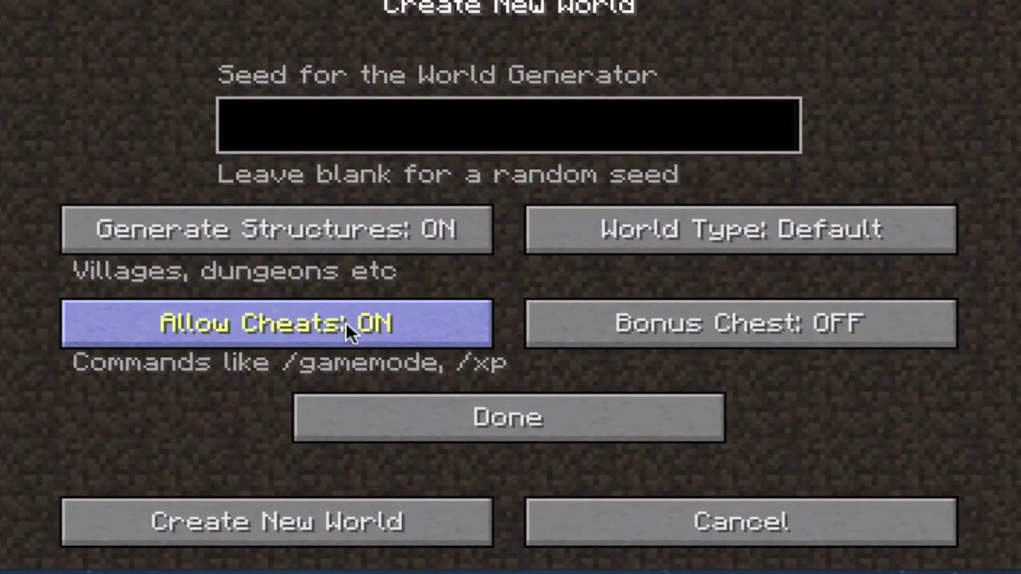
click(347, 327)
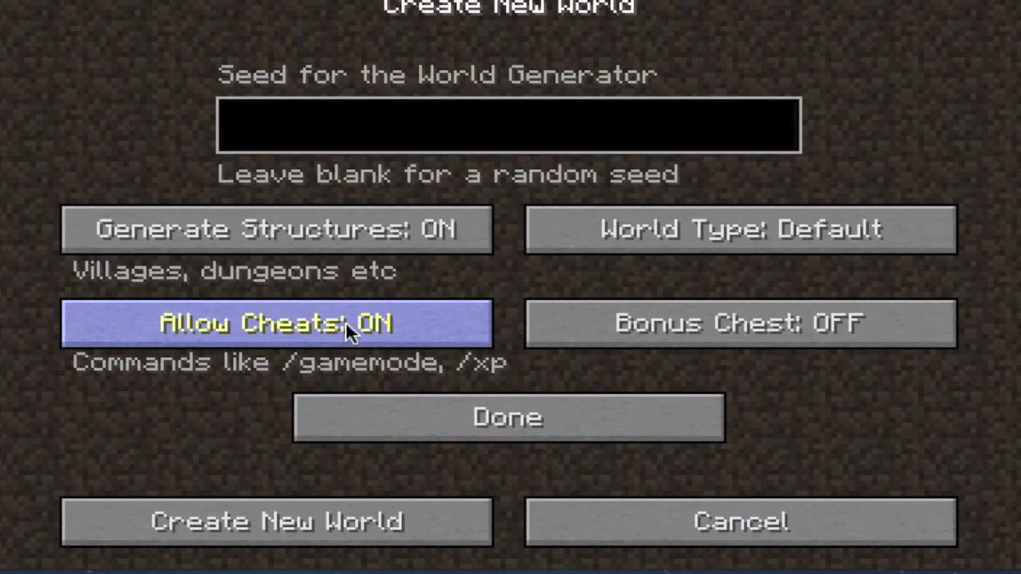
click(656, 330)
click(659, 334)
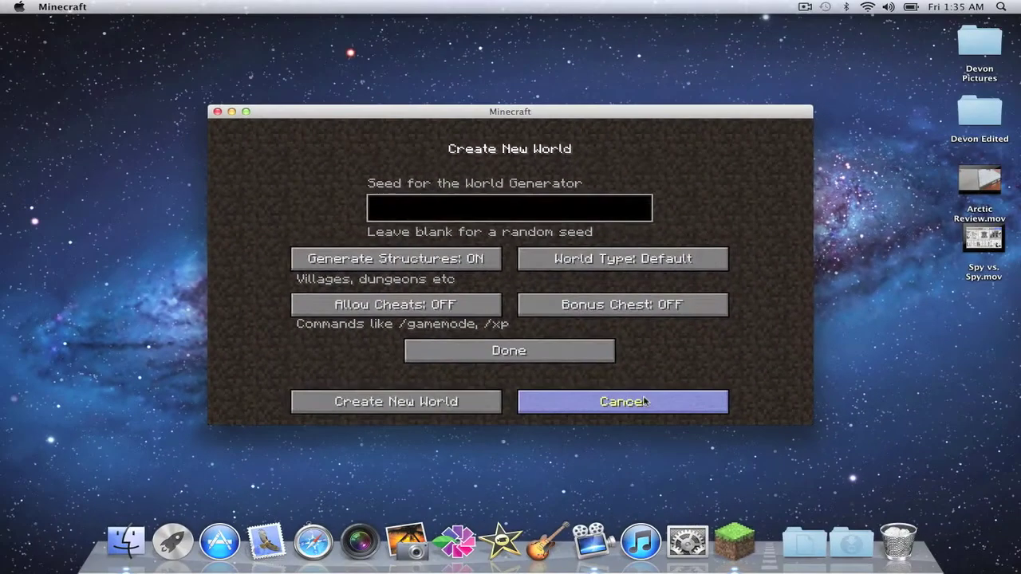
click(646, 403)
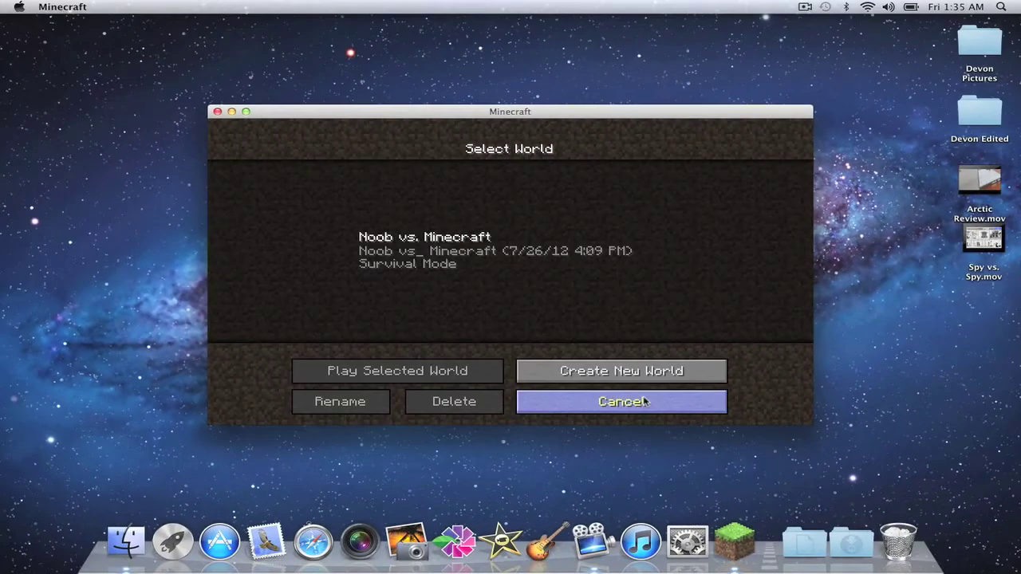
click(646, 402)
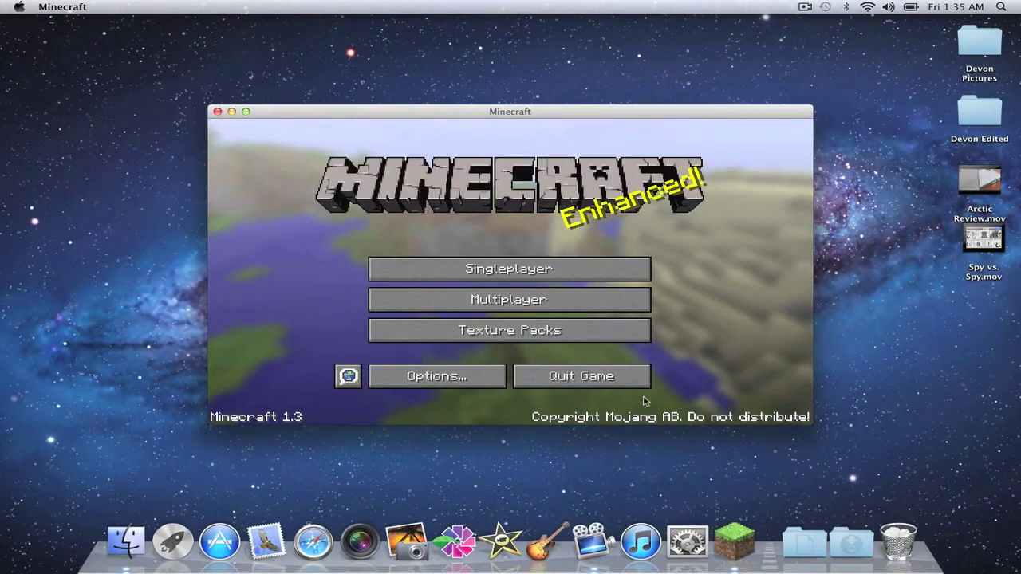